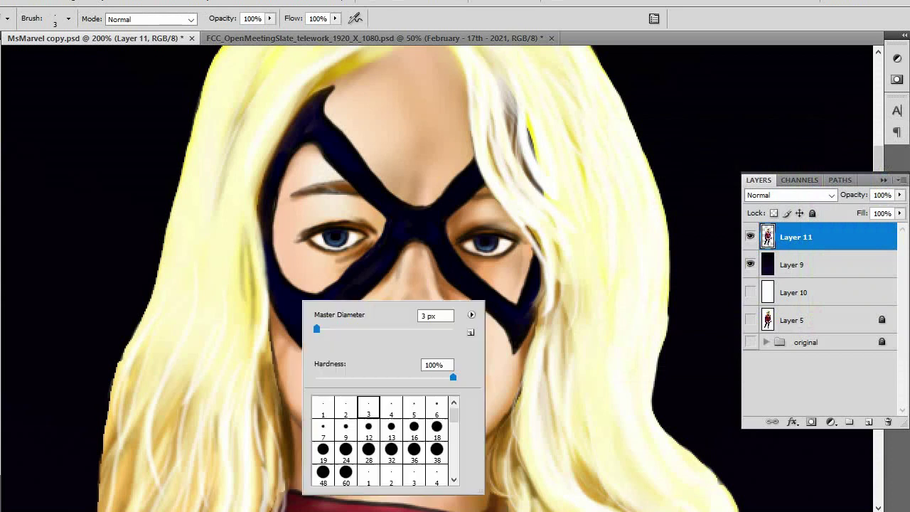
- Soften the 3 px brush to 0% hardness and set its opacity to 10%
drag(453, 377, 315, 377)
click(654, 20)
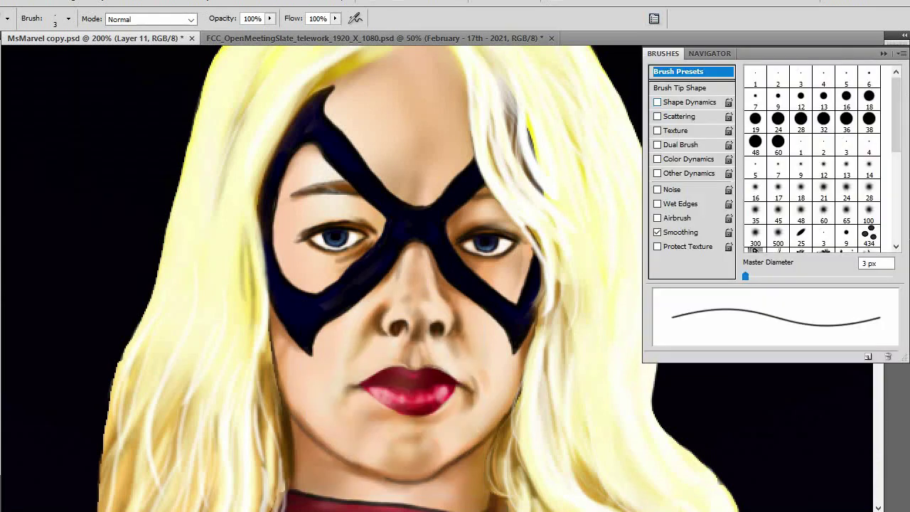
key(F5)
key(1)
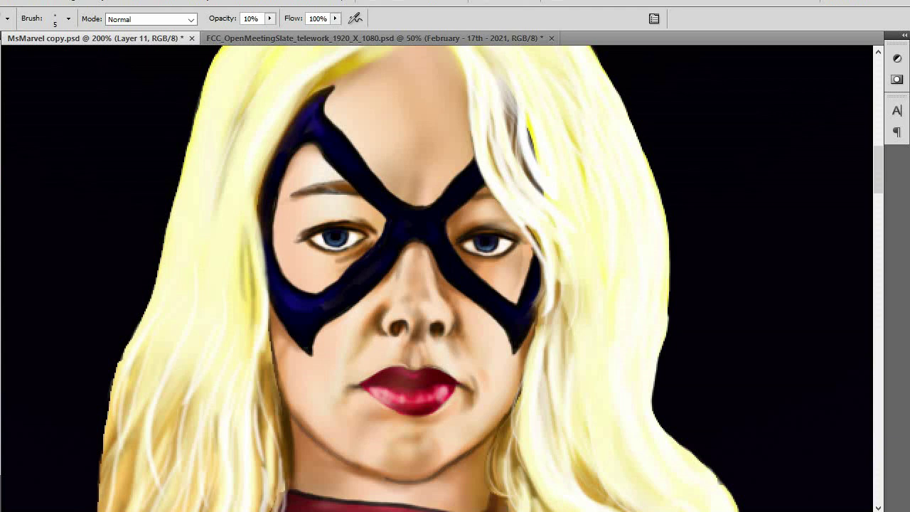
- Paint soft blue highlights along the bands and nose bridge of the face mask with a small brush at 10% opacity
key(bracketright)
key(bracketright)
key(bracketleft)
key(bracketleft)
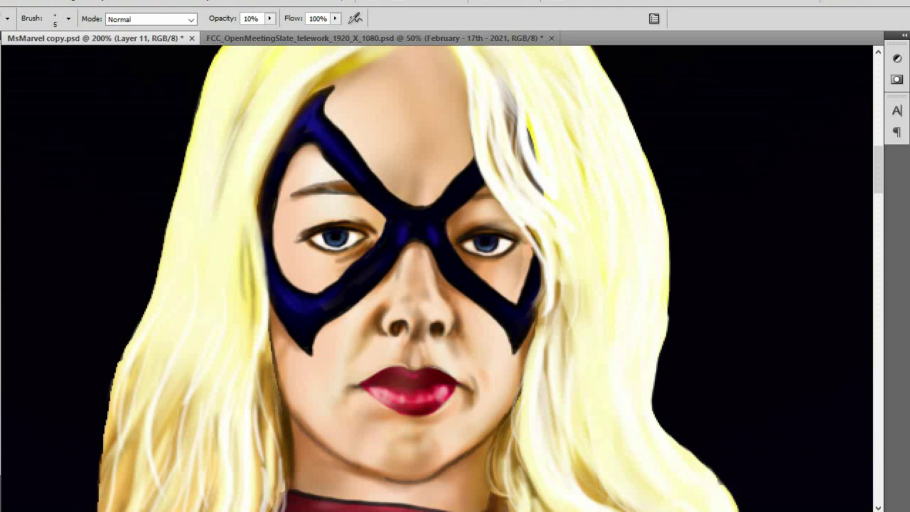
key(bracketleft)
key(bracketleft)
- Save the painting
key(ctrl+minus)
key(ctrl+minus)
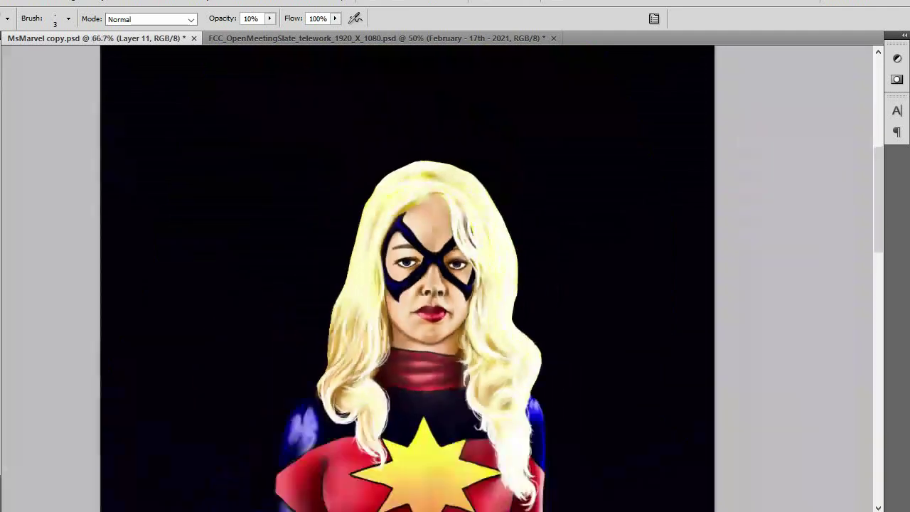
key(ctrl+s)
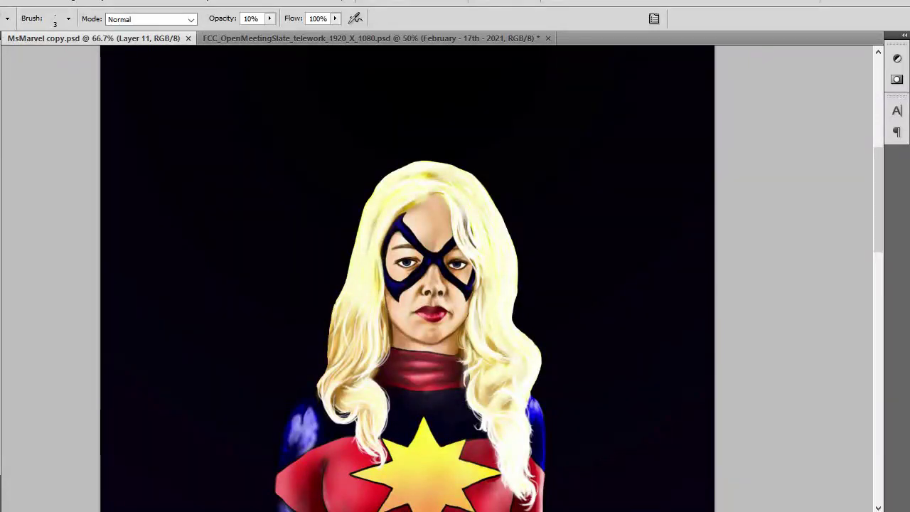
- Add two new layers above Layer 11 and set the brush opacity to 40%
key(ctrl+minus)
key(ctrl+minus)
key(ctrl+plus)
key(ctrl+plus)
key(ctrl+plus)
drag(437, 341, 315, 211)
key(F7)
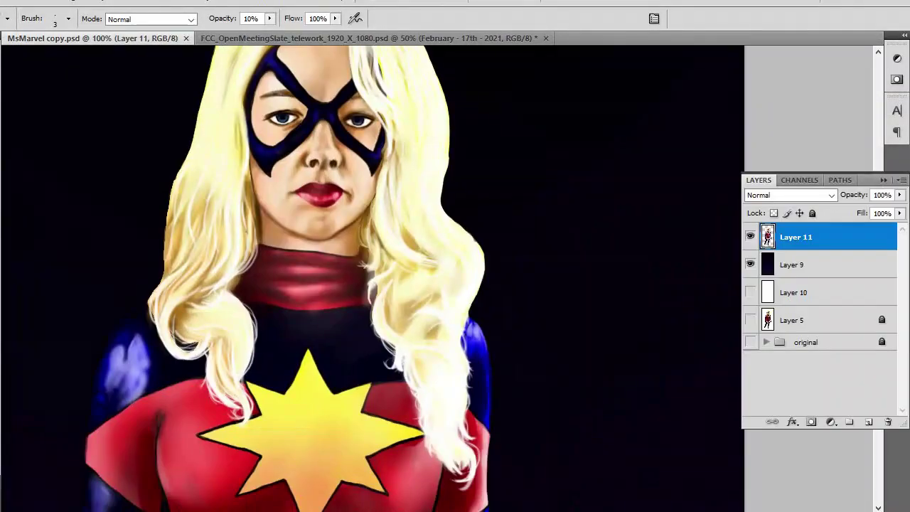
key(ctrl+shift+alt+n)
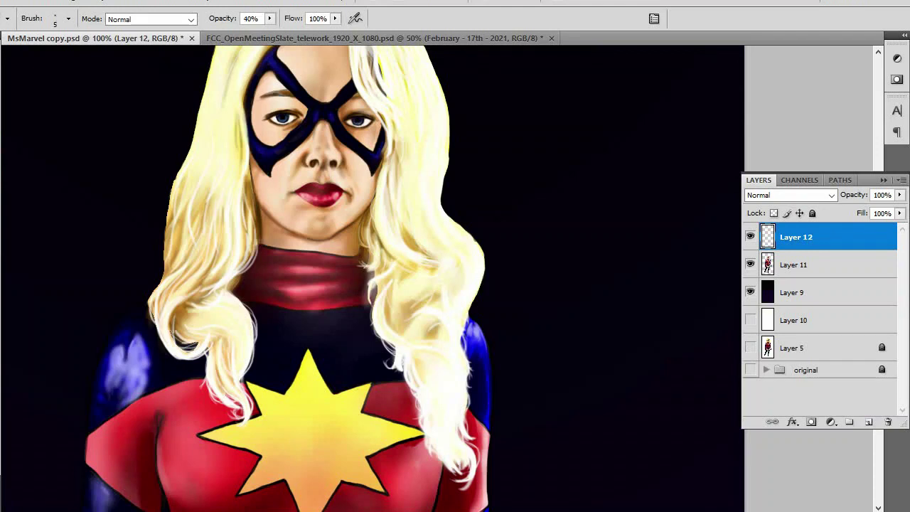
click(869, 422)
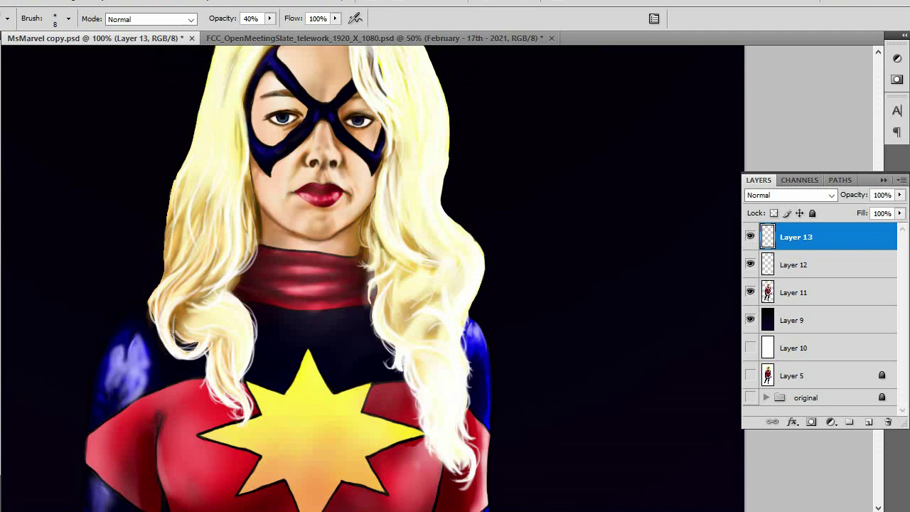
- Paint fold strokes across the red neck collar on Layer 13 with a soft brush of about 8 px
key(bracketright)
click(772, 291)
click(906, 147)
key(bracketleft)
key(bracketleft)
mouse_move(270, 256)
mouse_down()
mouse_move(313, 254)
mouse_move(325, 277)
mouse_up()
drag(297, 263, 339, 267)
drag(312, 274, 343, 282)
mouse_move(284, 285)
mouse_down()
mouse_move(335, 287)
mouse_move(294, 284)
mouse_up()
drag(273, 287, 340, 292)
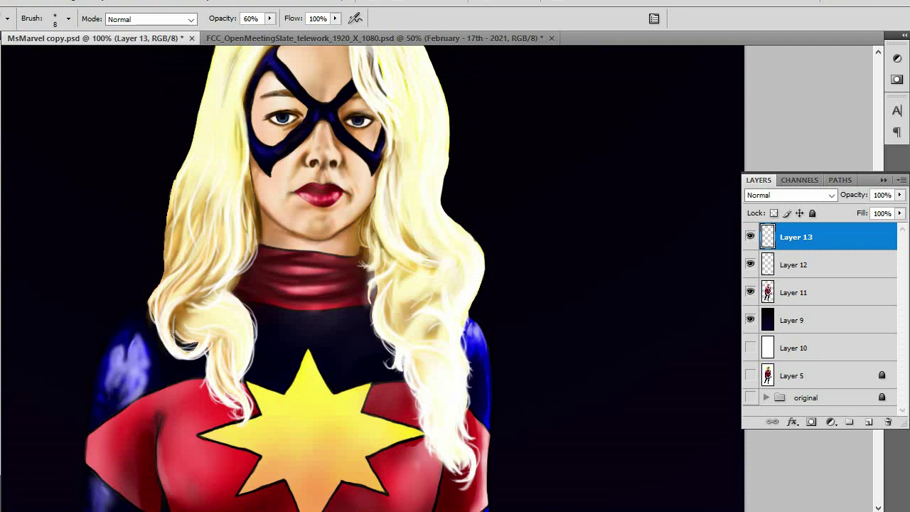
- Choose a darker paint colour and deepen the collar folds at 40% brush opacity
click(1, 435)
drag(788, 311, 784, 323)
click(908, 147)
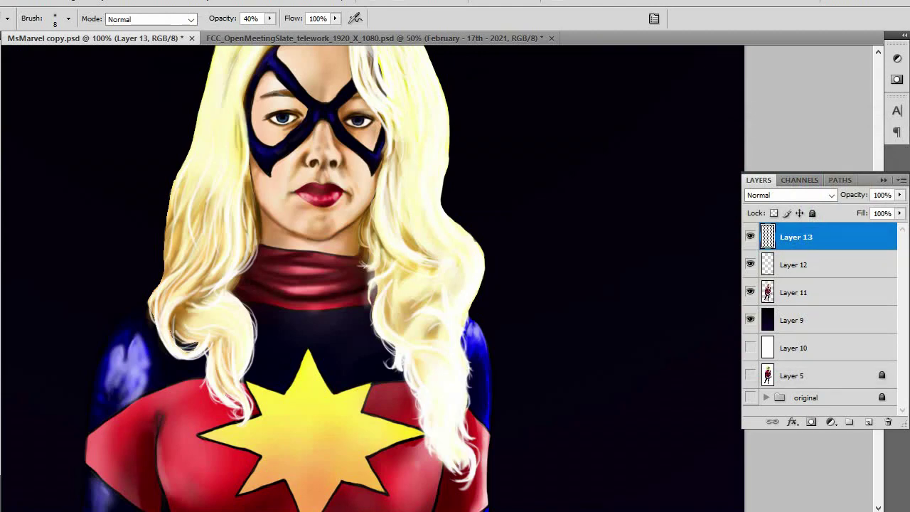
- Darken the collar's upper edge where it meets the hair with a 4 px brush at 40% opacity
key(ctrl+plus)
key(ctrl+plus)
drag(228, 242, 446, 247)
key(bracketleft)
key(bracketleft)
key(bracketleft)
key(bracketleft)
drag(389, 219, 422, 217)
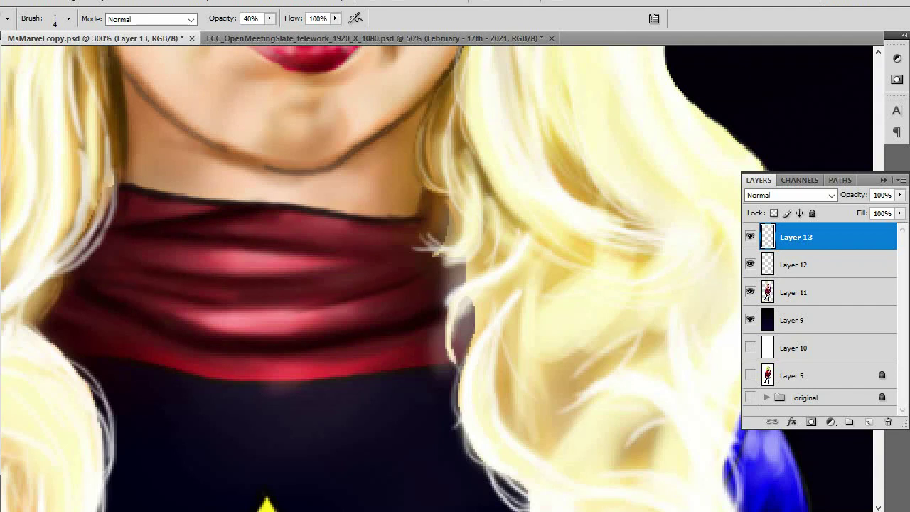
mouse_move(426, 194)
mouse_down()
mouse_move(429, 211)
mouse_move(421, 217)
mouse_up()
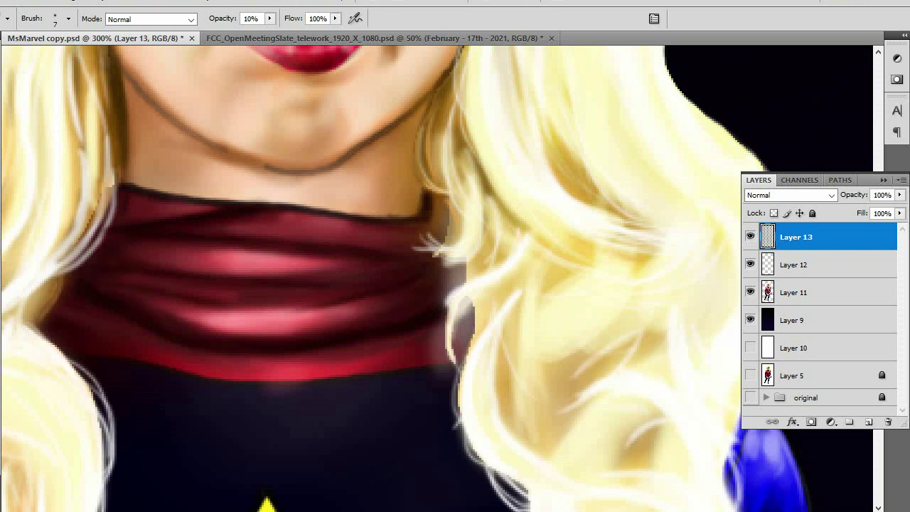
- Blend the collar's upper folds and the edge beside the hair with a 7 px brush at 10% opacity
drag(286, 216, 402, 234)
drag(441, 288, 461, 272)
drag(453, 344, 470, 320)
mouse_move(453, 345)
mouse_down()
mouse_move(467, 321)
mouse_move(438, 361)
mouse_up()
- Shade the red sash hanging beside the gloved arm with a soft 15 px brush at 10% opacity
key(ctrl+minus)
key(ctrl+minus)
key(ctrl+minus)
key(bracketright)
key(bracketright)
key(bracketright)
key(bracketright)
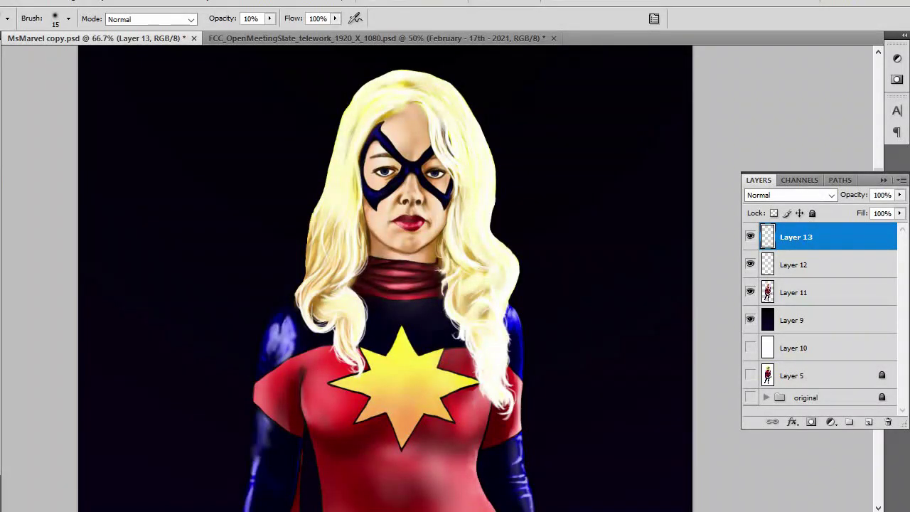
key(bracketleft)
key(bracketleft)
key(bracketright)
key(ctrl+minus)
drag(419, 356, 422, 210)
key(ctrl+plus)
key(ctrl+plus)
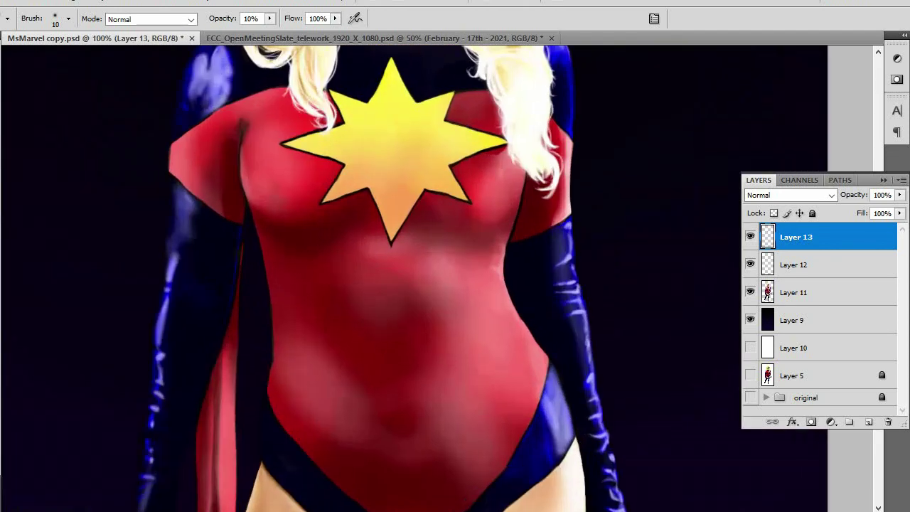
drag(426, 370, 463, 147)
key(bracketright)
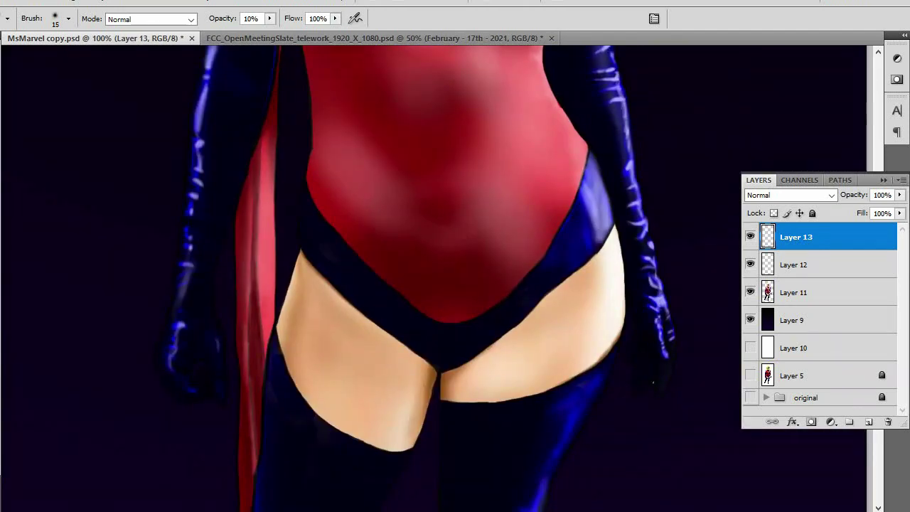
drag(264, 280, 269, 314)
drag(269, 249, 269, 320)
drag(266, 174, 262, 282)
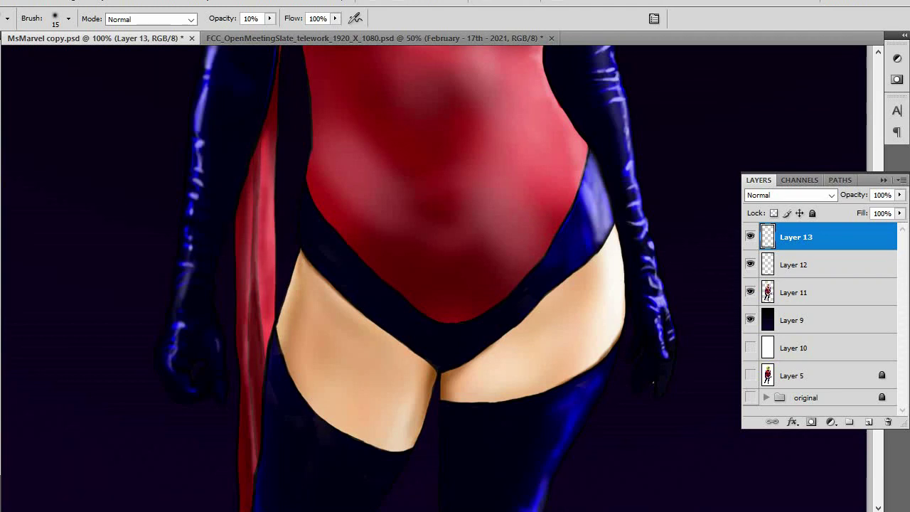
- Merge Layers 11, 12 and 13 into a single figure layer
drag(426, 157, 344, 450)
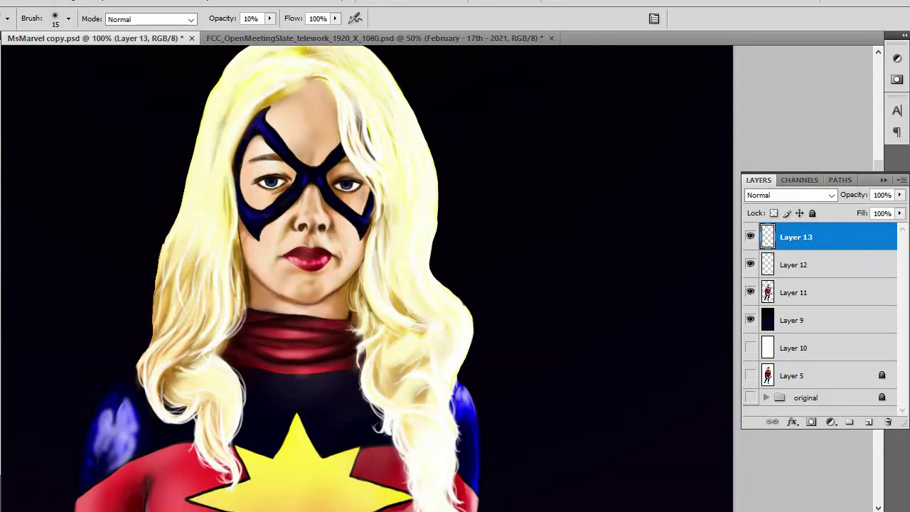
shift+click(817, 293)
key(ctrl+e)
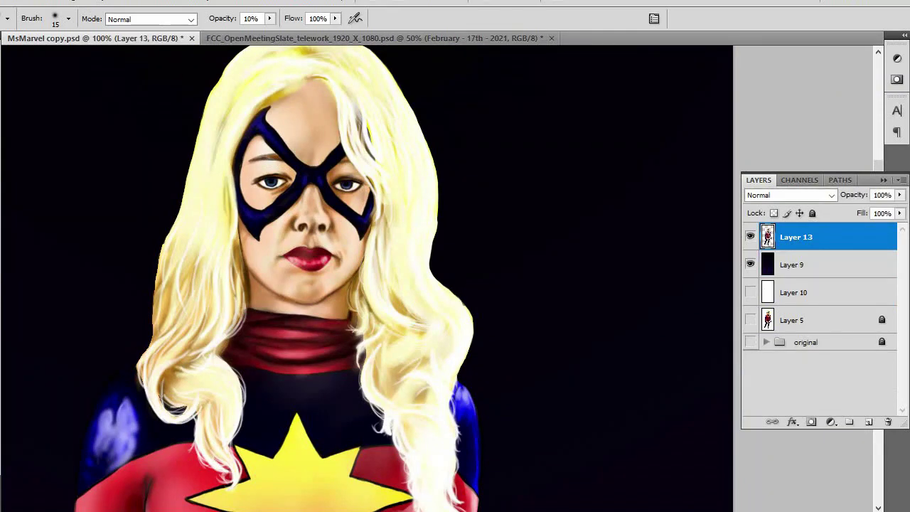
- Add a new empty layer directly above Layer 9, behind the figure
click(817, 265)
click(869, 422)
key(ctrl+minus)
key(ctrl+minus)
key(ctrl+minus)
key(ctrl+minus)
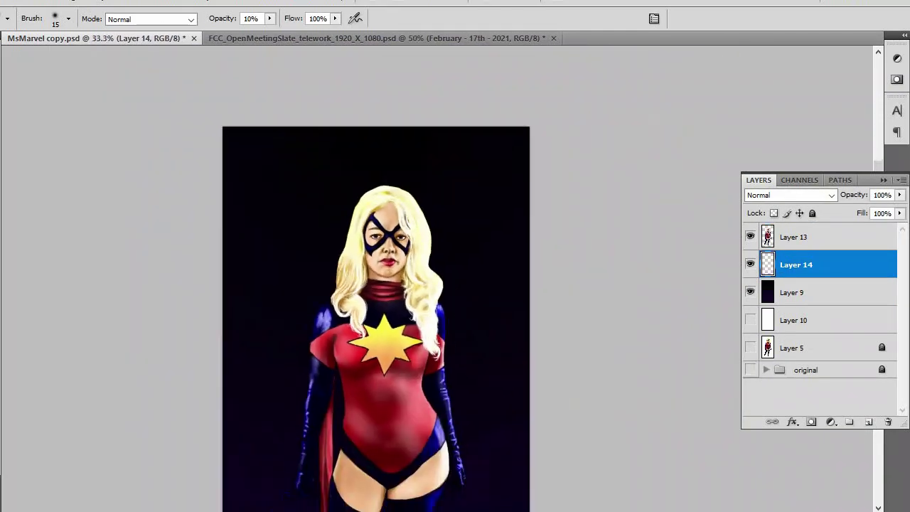
- Paint rust-orange clouds behind the figure's head and shoulders with the 1569 px textured brush at 50% opacity
click(69, 19)
scroll(71, 170, down, 5)
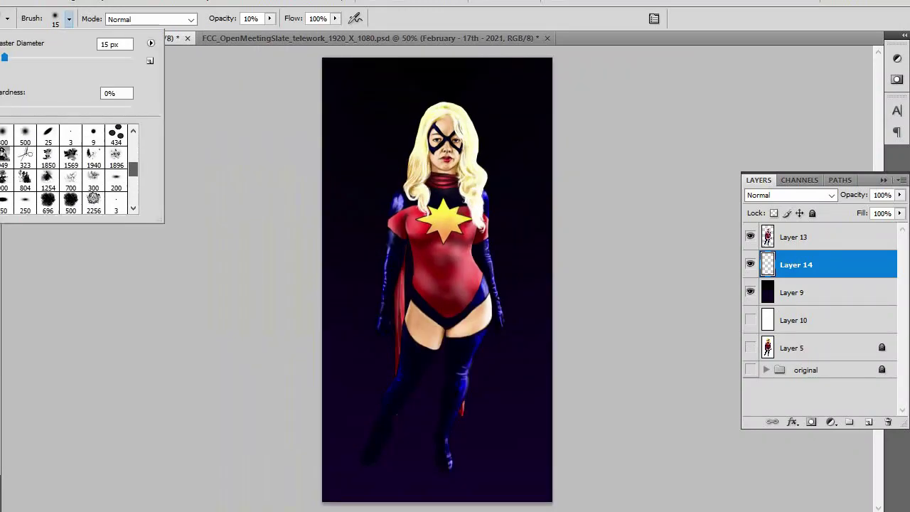
click(71, 137)
click(909, 154)
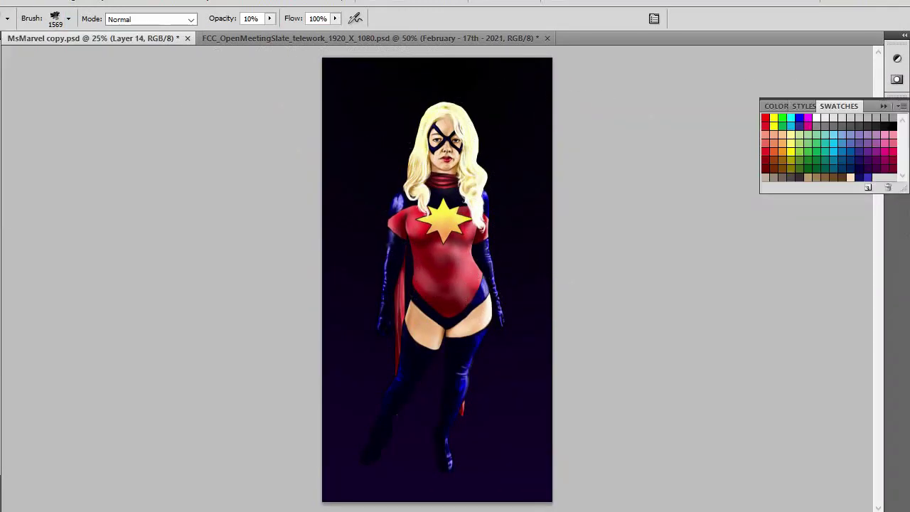
key(5)
click(451, 187)
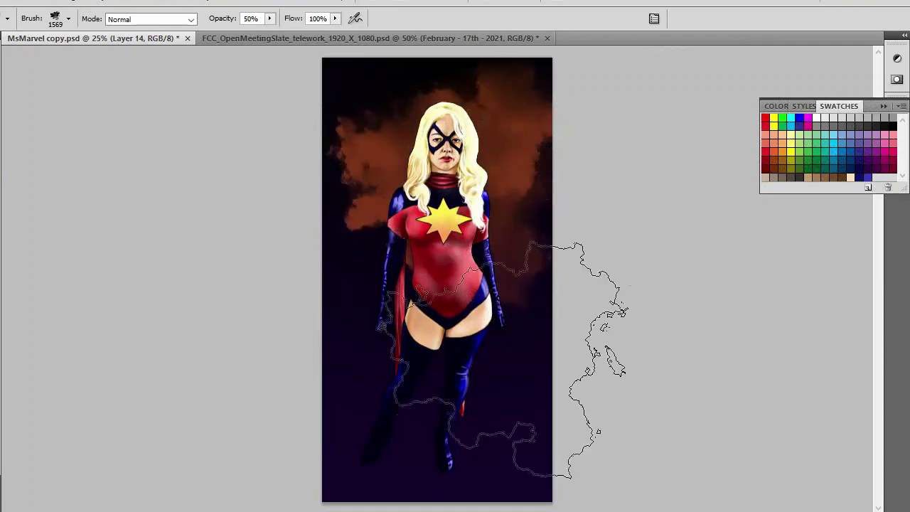
click(625, 356)
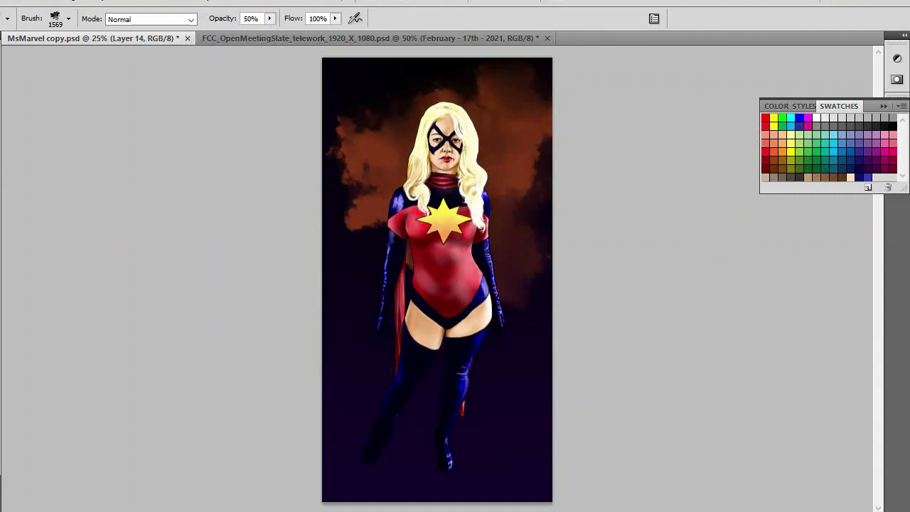
- Pick the 900 px textured brush and add a new layer above Layer 14
click(68, 19)
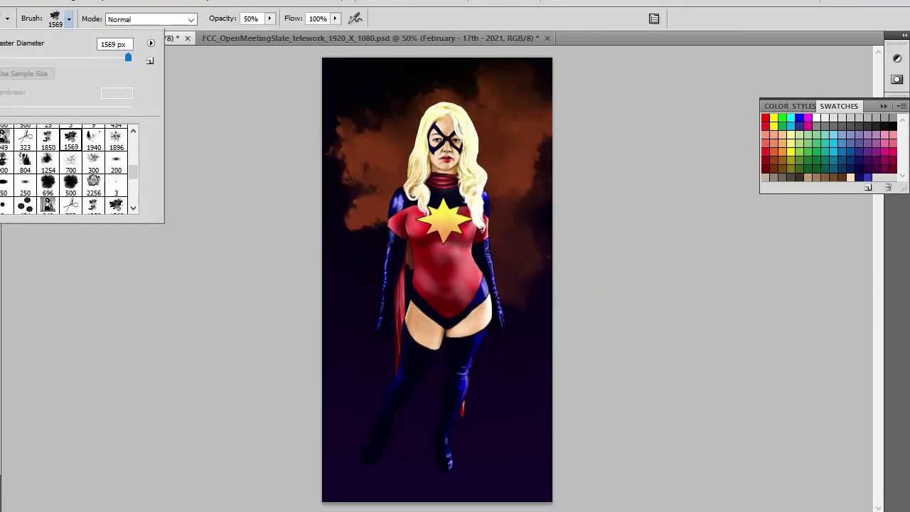
click(3, 161)
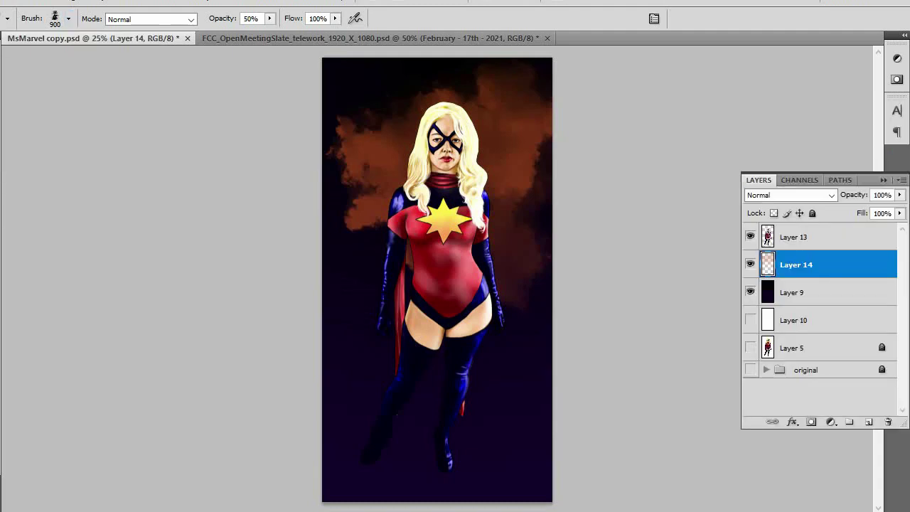
click(869, 422)
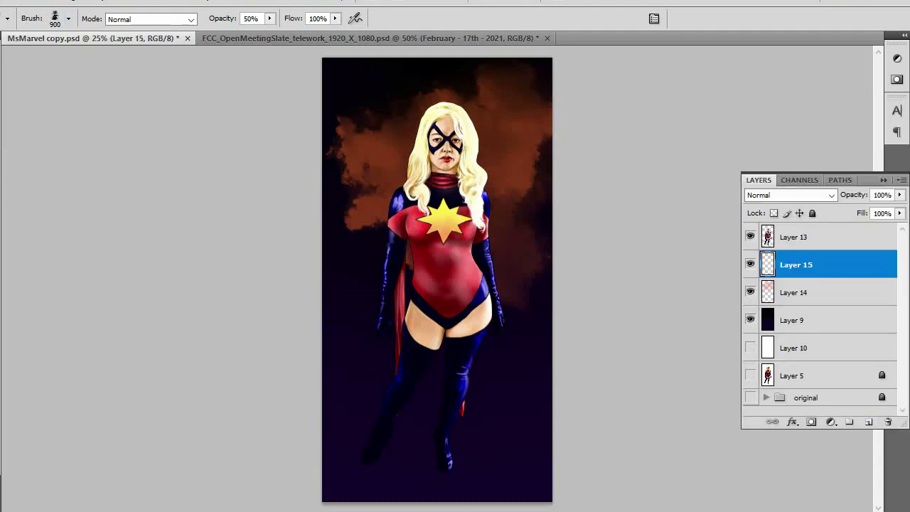
- Enlarge the textured brush to 1500 px and try its shape behind the figure's torso on Layer 15
key(bracketright)
click(446, 276)
click(39, 1)
mouse_move(43, 260)
click(196, 293)
mouse_move(590, 364)
mouse_down()
mouse_move(606, 225)
mouse_move(596, 199)
mouse_up()
click(656, 20)
key(F7)
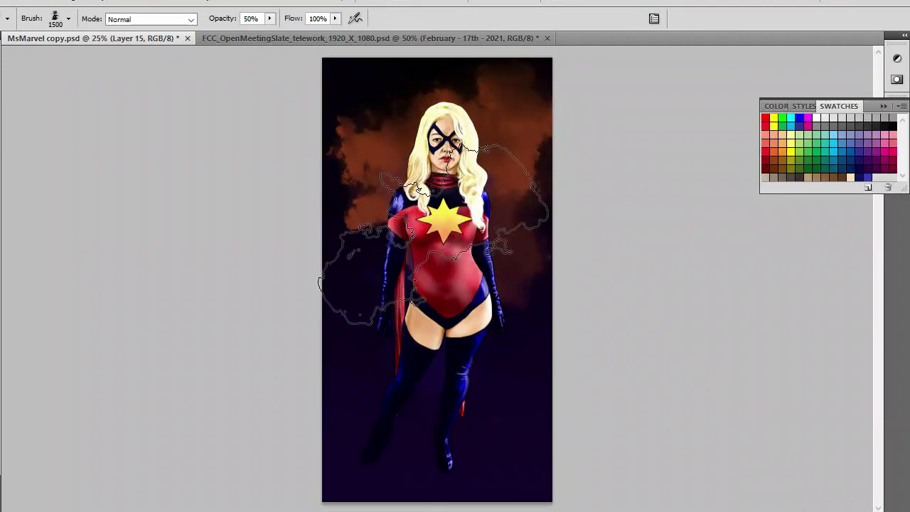
- Add another layer above Layer 15 and paint blue-violet clouds behind the figure's torso at 50% opacity
key(F7)
click(869, 422)
click(438, 256)
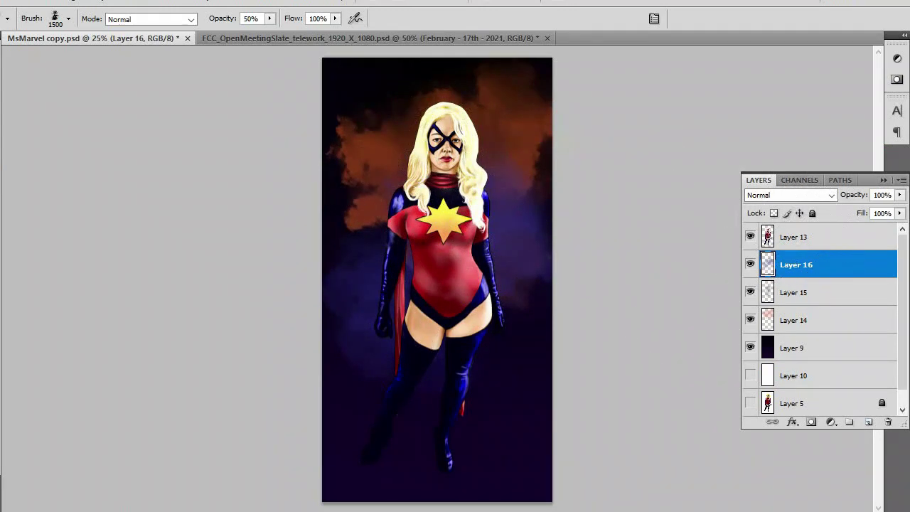
- Extend the blue-violet clouds on Layer 15 and merge it with Layer 16
click(797, 292)
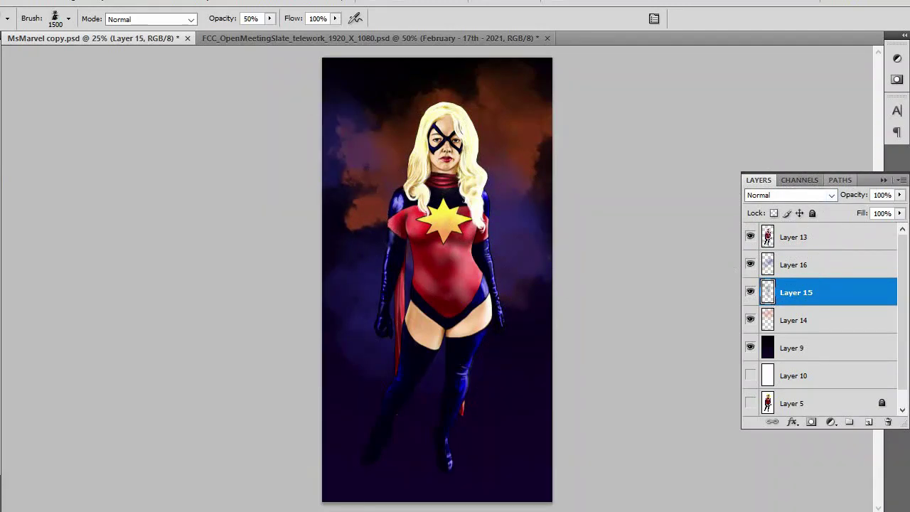
shift+click(796, 265)
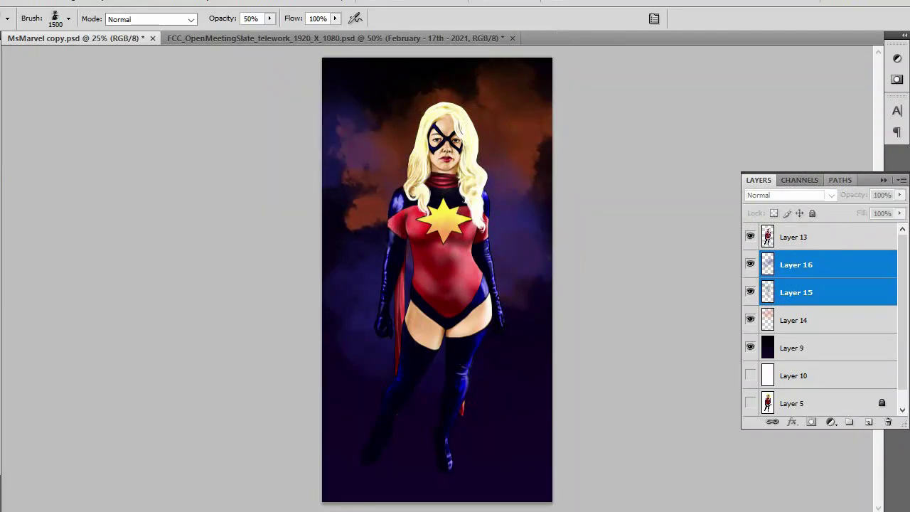
key(ctrl+e)
- On a new layer beneath Layer 14, paint tan-orange clouds behind the figure with the 1569 px textured brush at 60% opacity
click(68, 19)
click(116, 206)
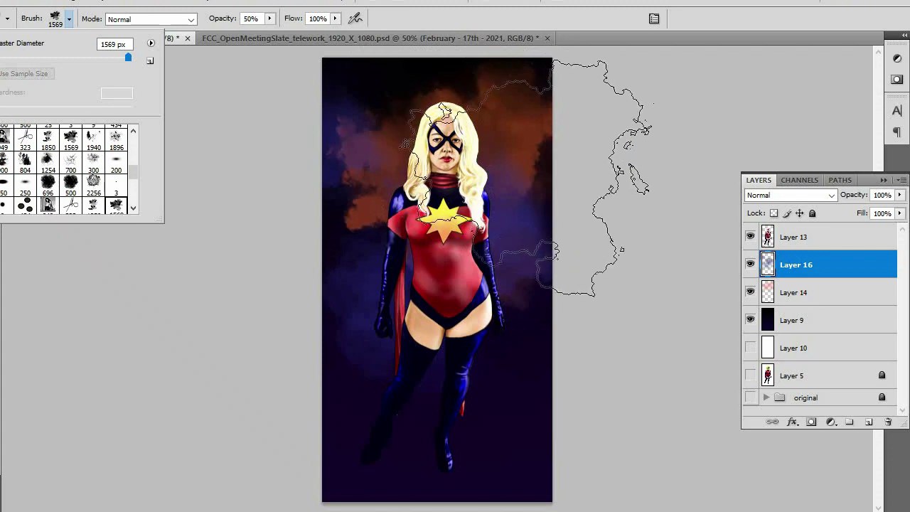
click(796, 292)
click(869, 422)
ctrl+click(868, 421)
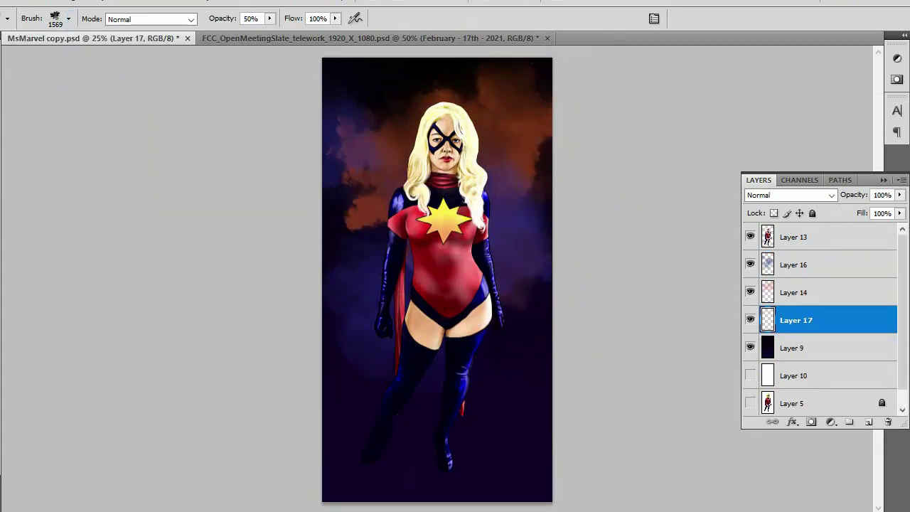
key(F7)
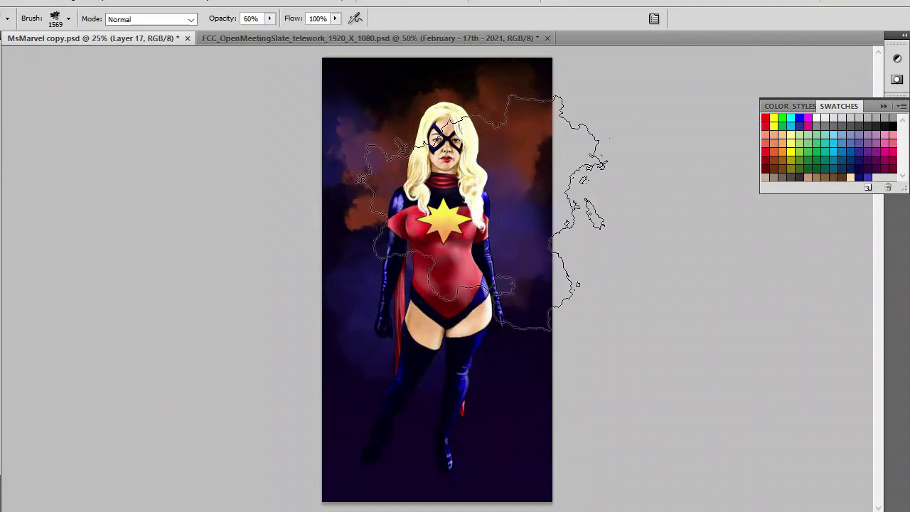
key(6)
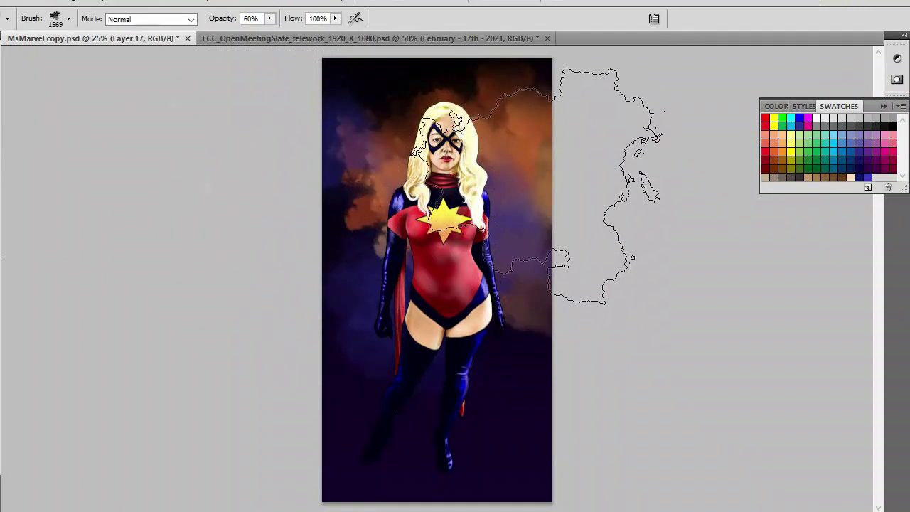
- Add a new empty layer above Layer 16
key(F7)
click(818, 264)
click(869, 423)
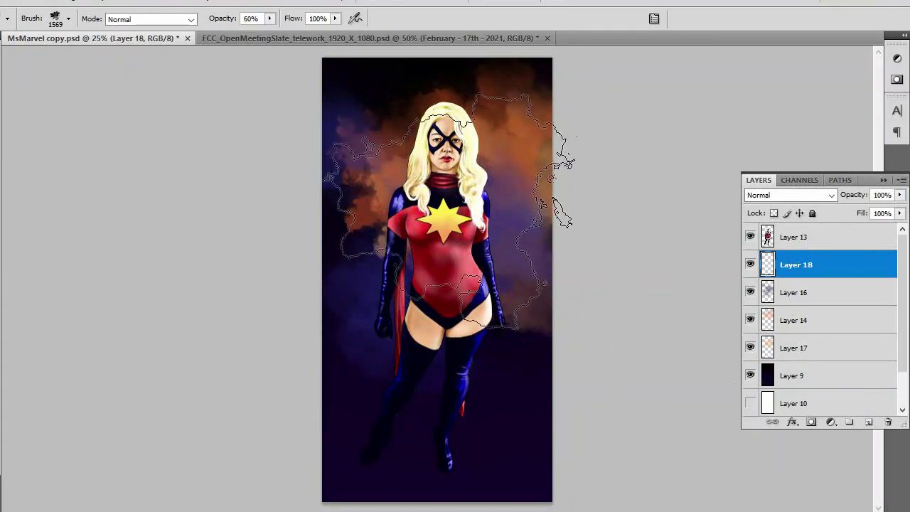
- Paint more brown-orange cloud texture on Layer 18 beside the figure's shoulder with the textured brush reduced to 800 px
key(bracketleft)
key(bracketleft)
key(bracketleft)
key(bracketleft)
key(bracketleft)
key(bracketleft)
key(bracketleft)
key(bracketleft)
click(520, 182)
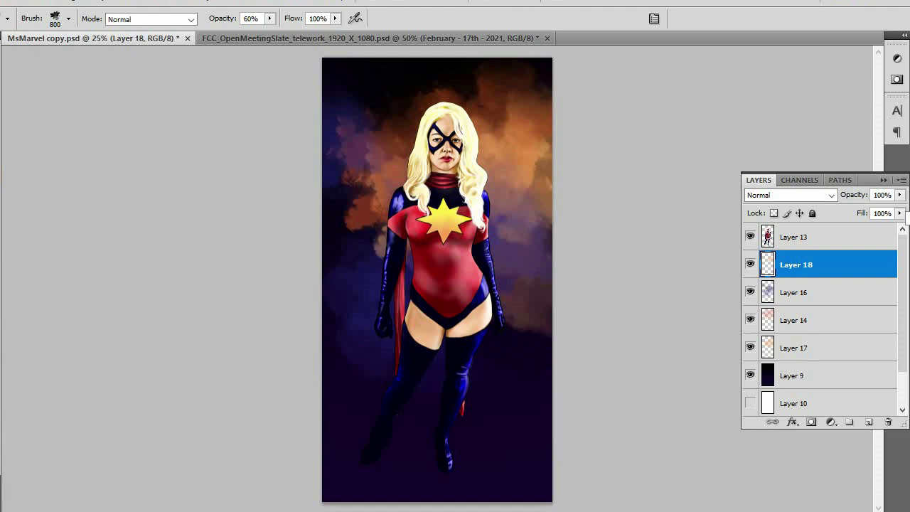
- Add a new layer above Layer 18 and paint a bright yellow cloud beside the hair with the brush at 400 px
click(869, 423)
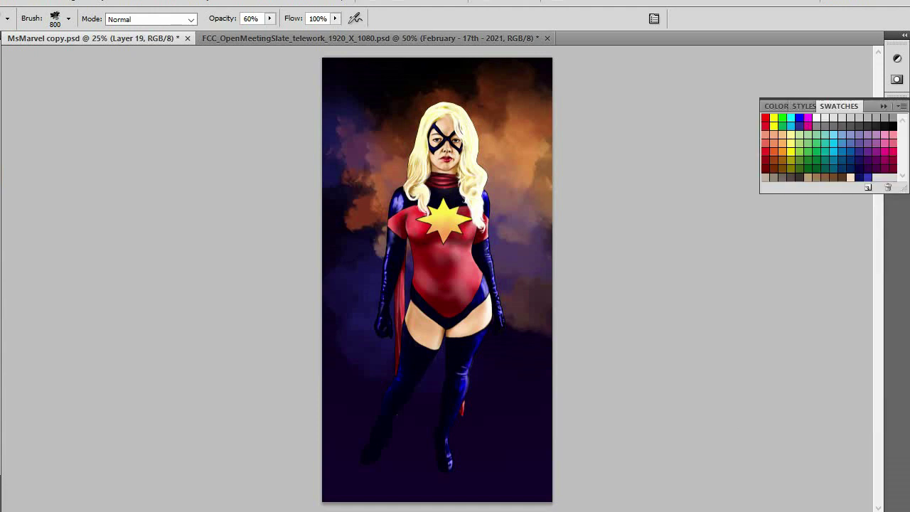
click(492, 173)
key(bracketleft)
key(bracketleft)
key(bracketleft)
key(bracketleft)
click(489, 145)
click(504, 171)
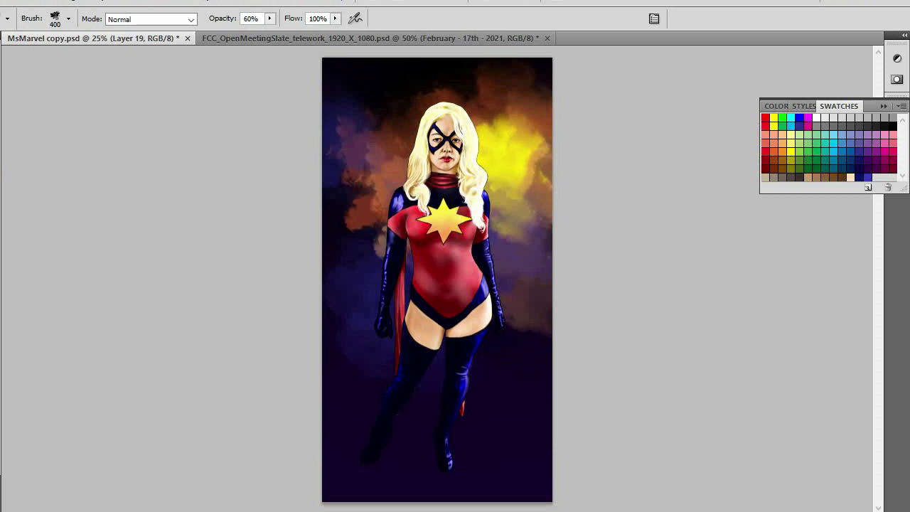
- Extend the yellow glow behind the figure's head on Layer 19 with the brush enlarged to 800 px
key(bracketright)
key(bracketright)
key(bracketright)
key(bracketright)
click(447, 161)
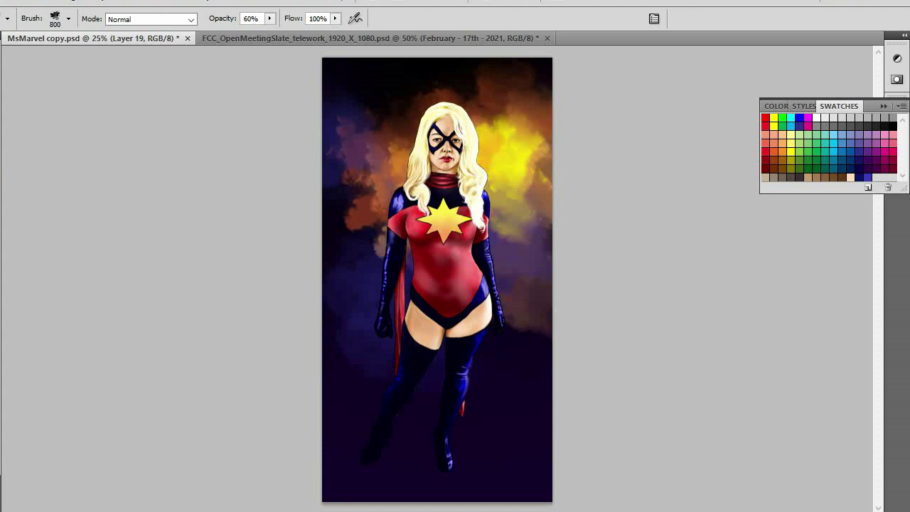
- Choose the 804 px textured brush, add a new layer above Layer 19 and enlarge the brush to 1500 px
click(69, 19)
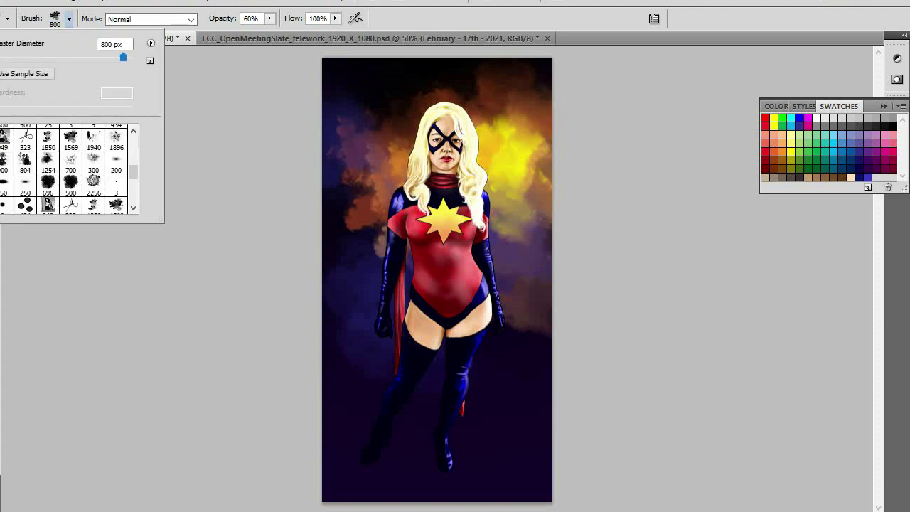
click(47, 183)
click(25, 161)
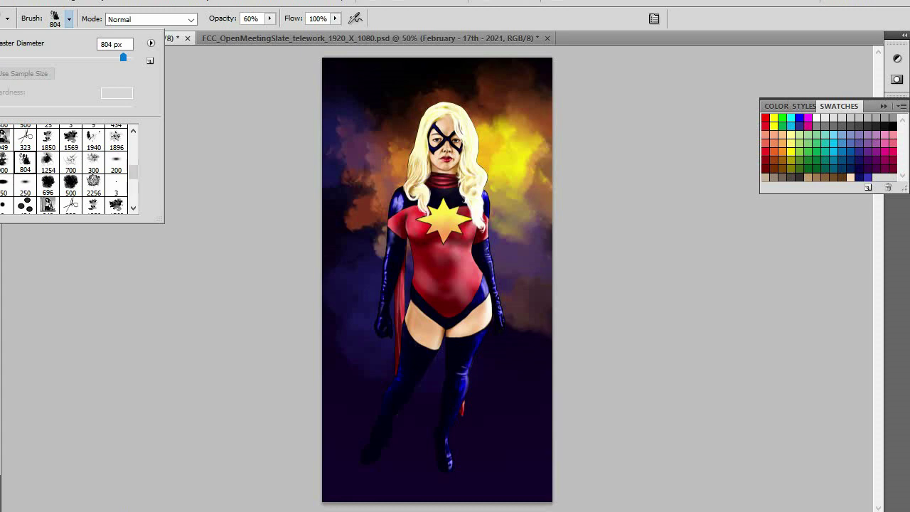
click(906, 181)
click(869, 422)
key(bracketright)
key(bracketright)
key(bracketright)
key(bracketright)
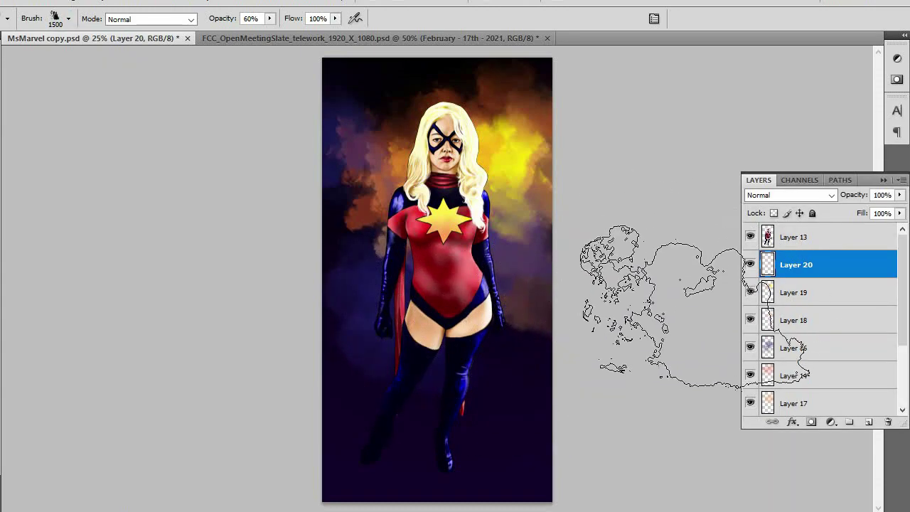
- Set the foreground colour to dark blue 080a46
click(1, 442)
click(779, 288)
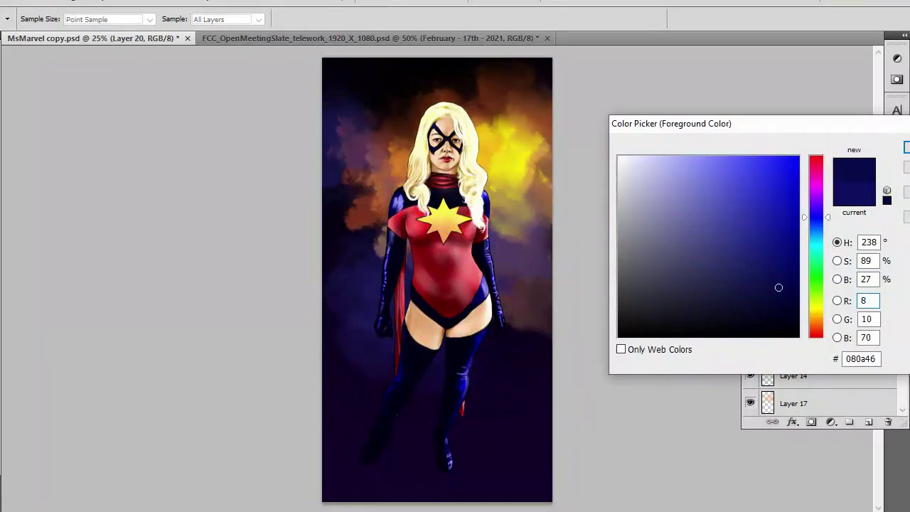
key(Return)
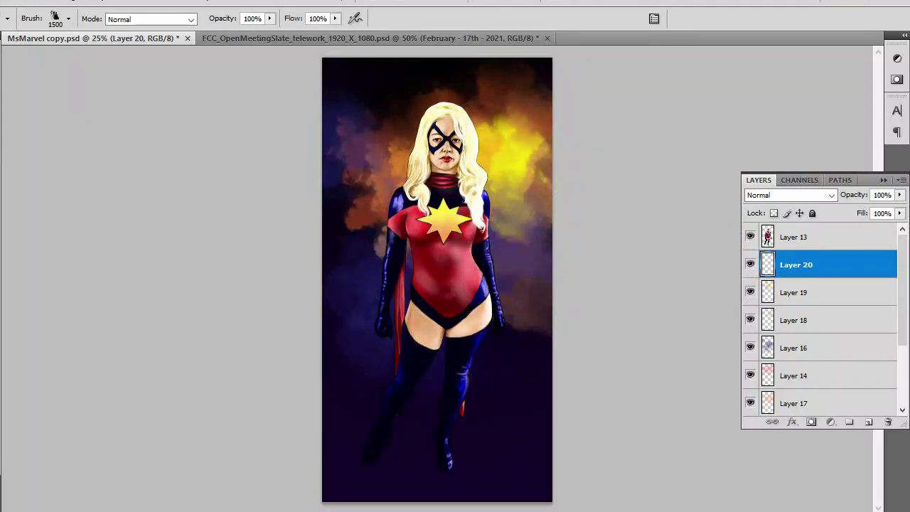
- Try Multiply on Layer 19 and set its blend mode to Pin Light
key(ctrl+bracketright)
key(ctrl+bracketleft)
click(811, 292)
click(831, 195)
click(770, 36)
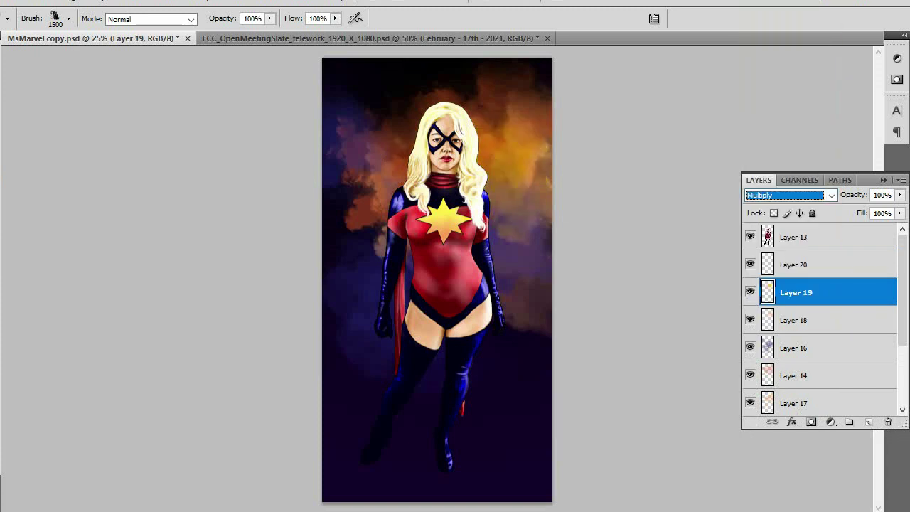
click(832, 196)
click(771, 217)
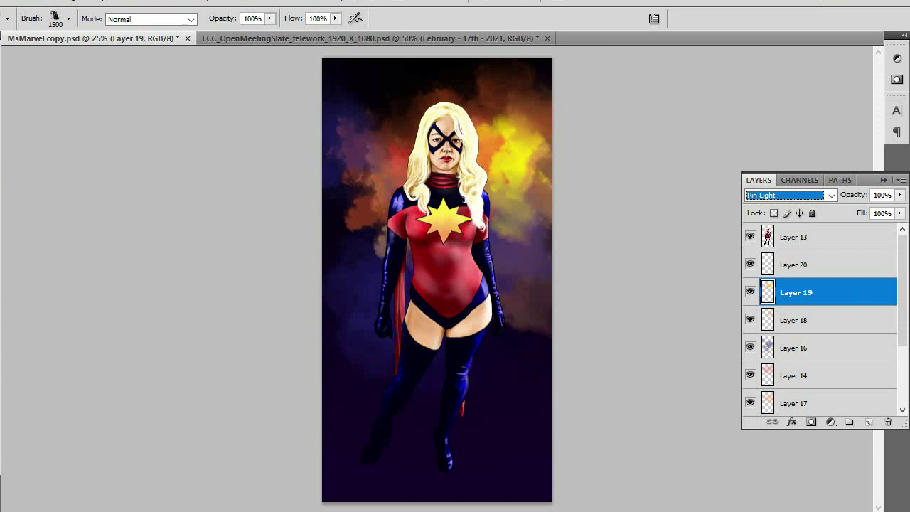
- Set the blend mode of the blue-violet cloud layer, Layer 16, to Multiply
click(796, 348)
click(831, 196)
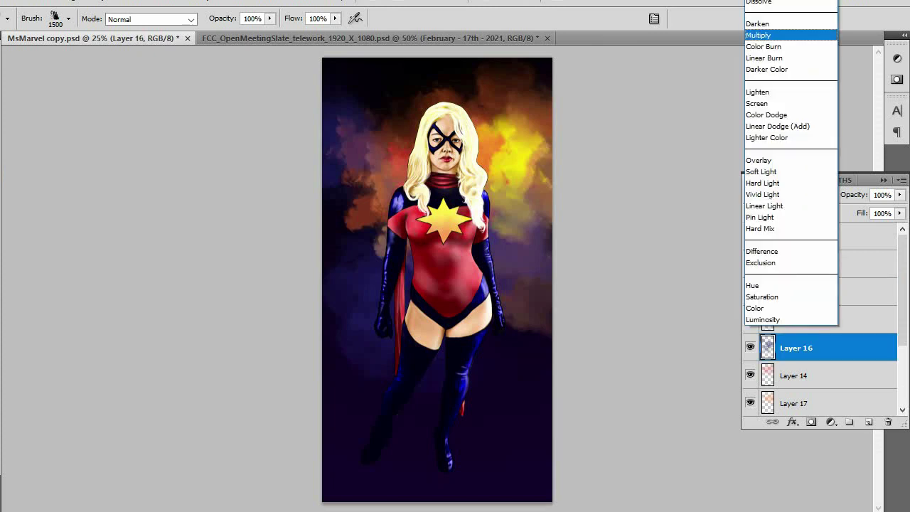
click(770, 36)
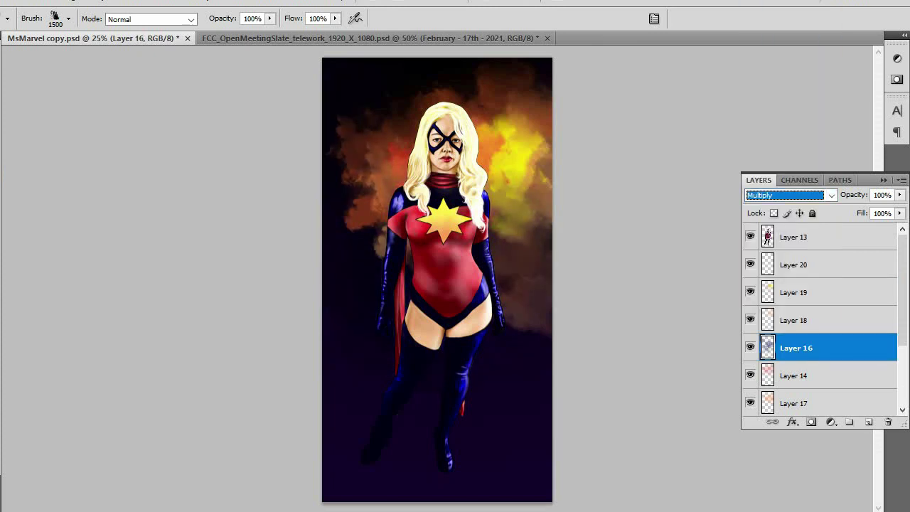
- Merge all the cloud layers from Layer 20 down to Layer 17 into one layer
key(alt+bracketright)
key(alt+bracketright)
key(alt+bracketright)
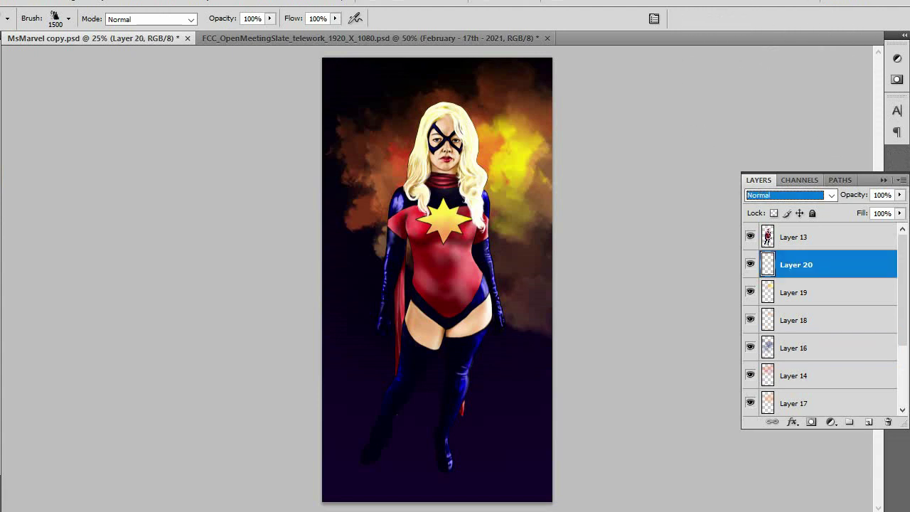
key(alt+shift+bracketleft)
key(alt+shift+bracketleft)
key(alt+shift+bracketleft)
key(alt+shift+bracketleft)
key(alt+shift+bracketleft)
key(ctrl+e)
- Switch to a hard round brush and enlarge it to 70 px
click(69, 19)
scroll(94, 157, up, 5)
click(93, 135)
key(Return)
key(bracketright)
key(bracketright)
key(bracketright)
key(bracketright)
key(bracketright)
key(bracketright)
key(bracketright)
key(bracketright)
key(bracketright)
key(bracketright)
key(bracketright)
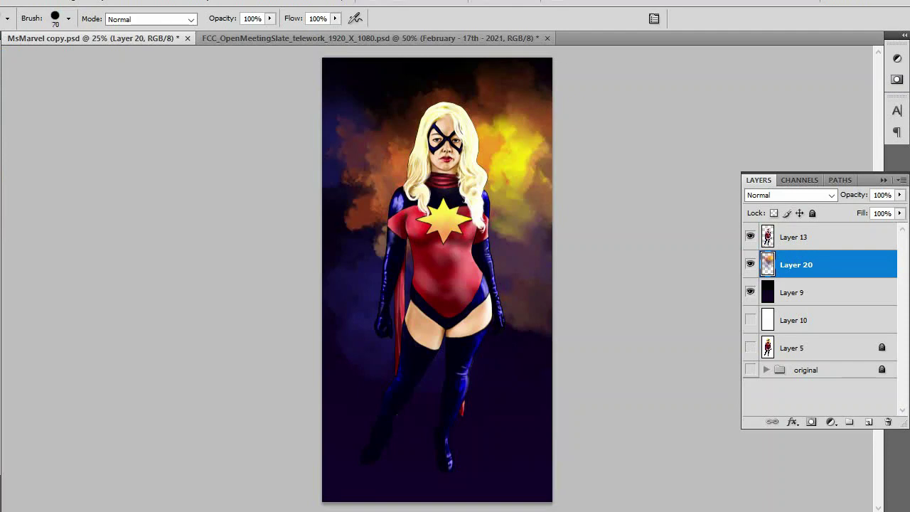
- Add a new layer between Layer 9 and the merged clouds, and reduce the hard round brush to 9 px
key(alt+bracketleft)
key(ctrl+shift+alt+n)
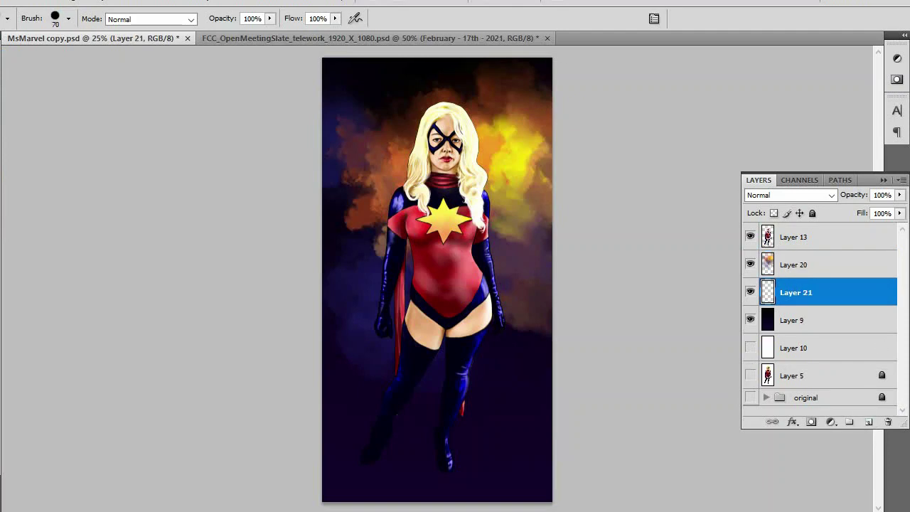
click(654, 19)
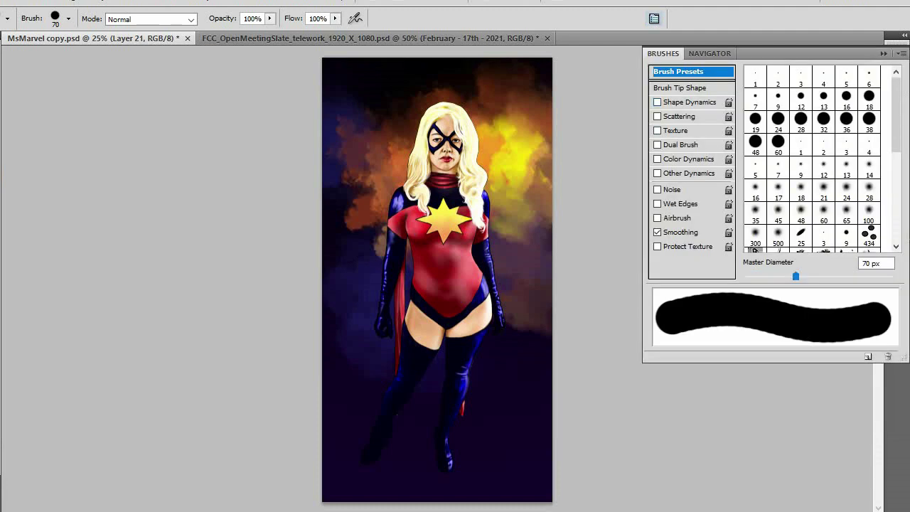
click(654, 19)
right_click(513, 214)
click(654, 19)
key(bracketleft)
key(bracketleft)
key(bracketleft)
key(bracketleft)
key(bracketleft)
key(bracketleft)
key(bracketleft)
key(bracketleft)
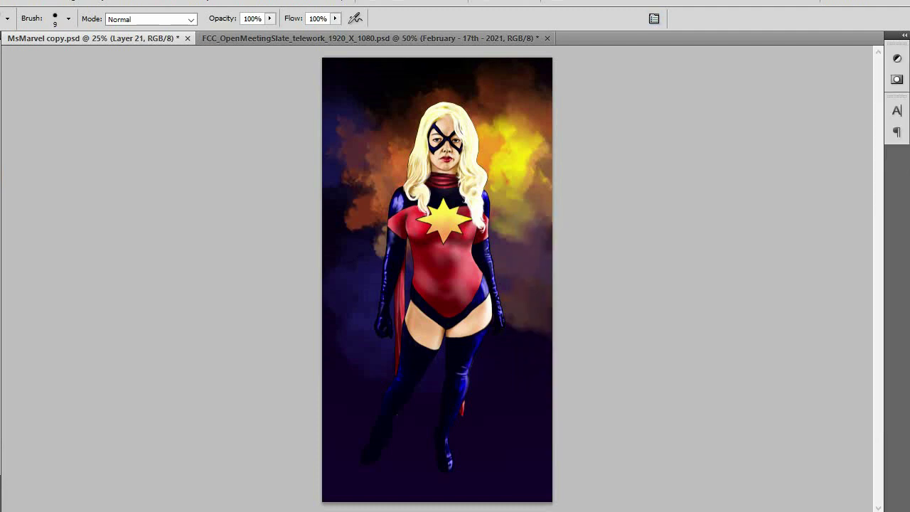
- Lock Layer 13, Layer 20 and Layer 9, and make the empty Layer 21 active
key(F7)
click(813, 237)
click(813, 265)
click(813, 214)
click(813, 320)
click(813, 213)
click(813, 348)
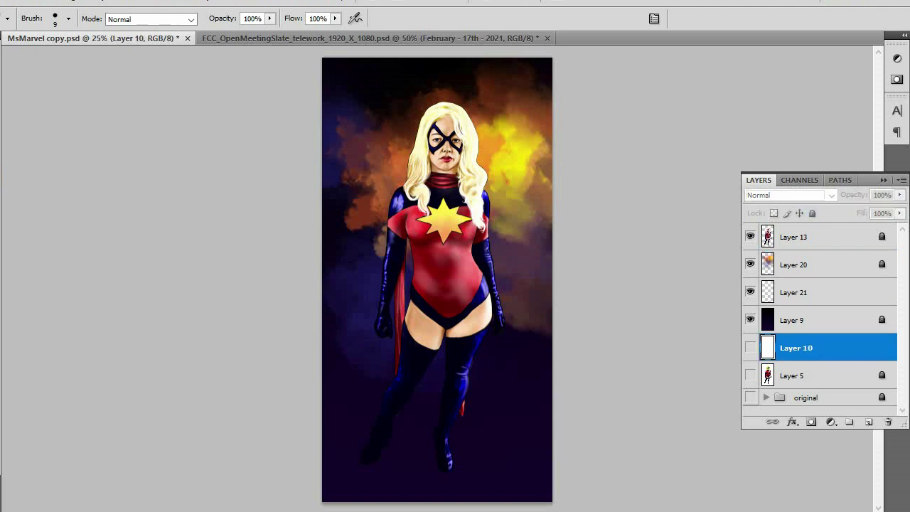
click(813, 292)
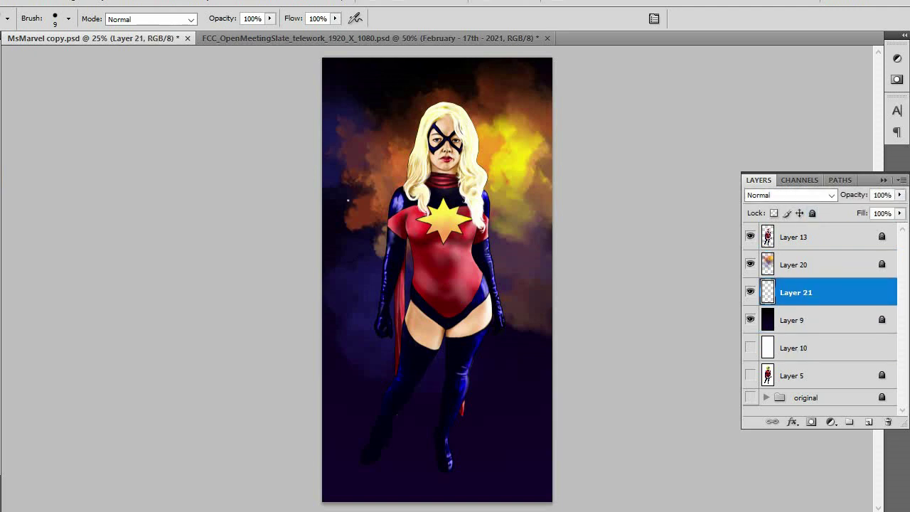
- Dot small white and cyan stars of varied sizes across the background on Layer 21, using brush sizes up to 10 px
key(bracketleft)
key(bracketleft)
key(bracketleft)
click(339, 202)
click(337, 237)
key(bracketright)
key(bracketright)
key(bracketright)
key(bracketright)
key(bracketright)
click(909, 153)
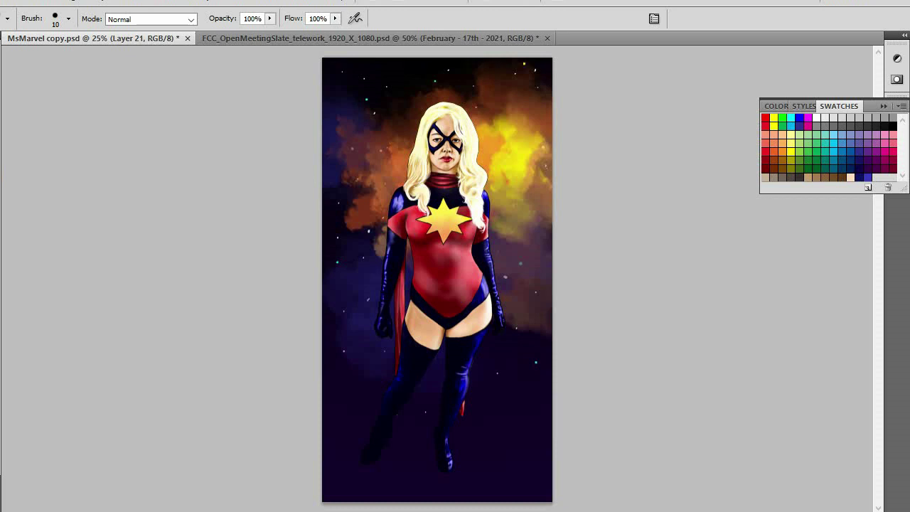
- Add a few small yellow stars to the background on Layer 21 with a smaller brush
key(bracketleft)
key(bracketleft)
key(bracketleft)
key(bracketleft)
- Add a new layer above Layer 20 and set the round brush to 9 px for stars in front of the clouds
key(F7)
click(795, 264)
click(869, 423)
key(bracketright)
key(bracketright)
key(bracketright)
key(bracketright)
key(bracketleft)
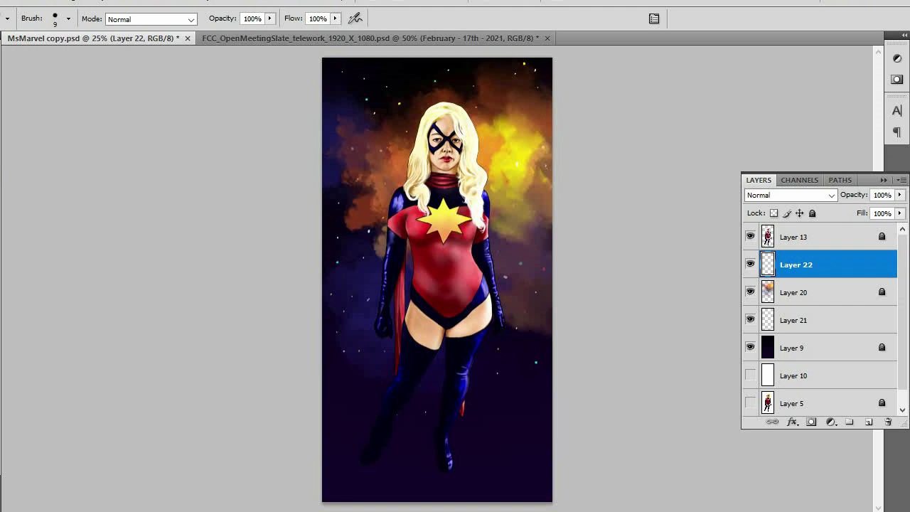
- Reduce the brush to 1 px, add fine star specks over the clouds and enable Other Dynamics for the brush
key(bracketleft)
key(bracketleft)
key(bracketleft)
key(bracketleft)
click(655, 19)
click(657, 172)
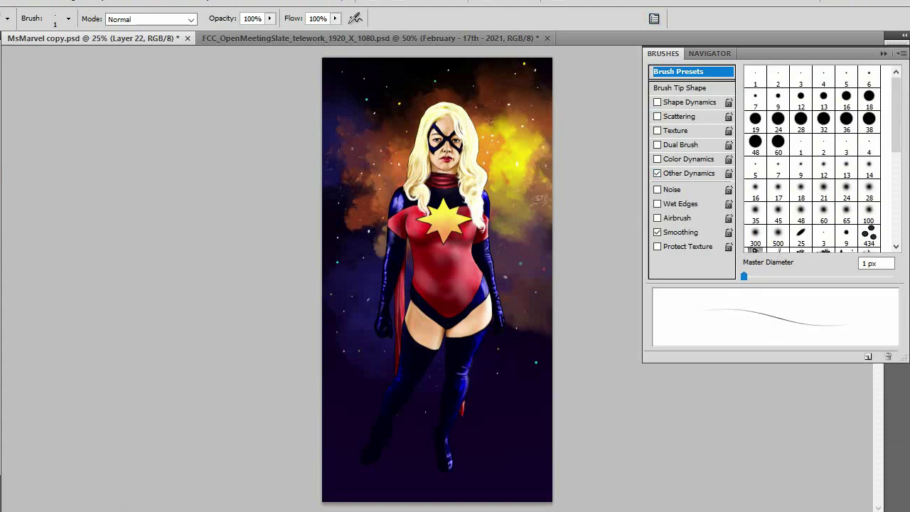
- Paint white cross-shaped sparkles on both sides of the figure on Layer 22 with the 6 px brush
click(654, 19)
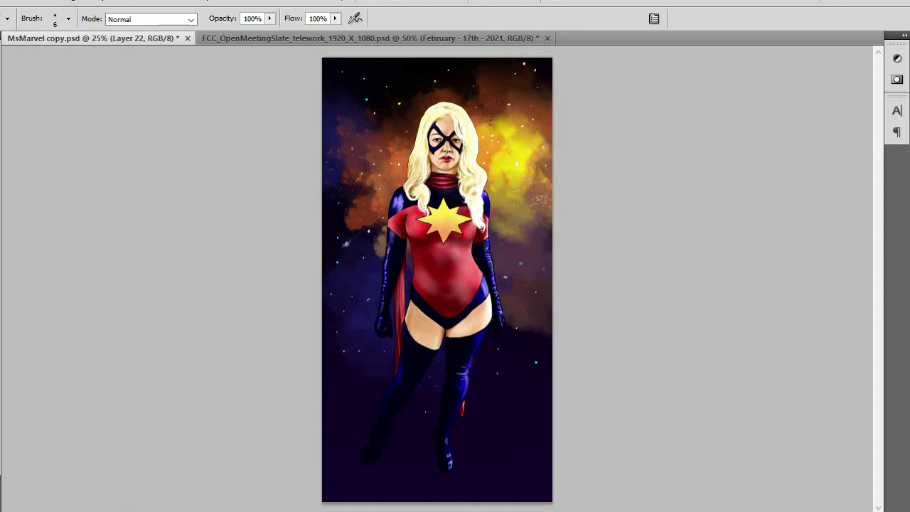
key(F6)
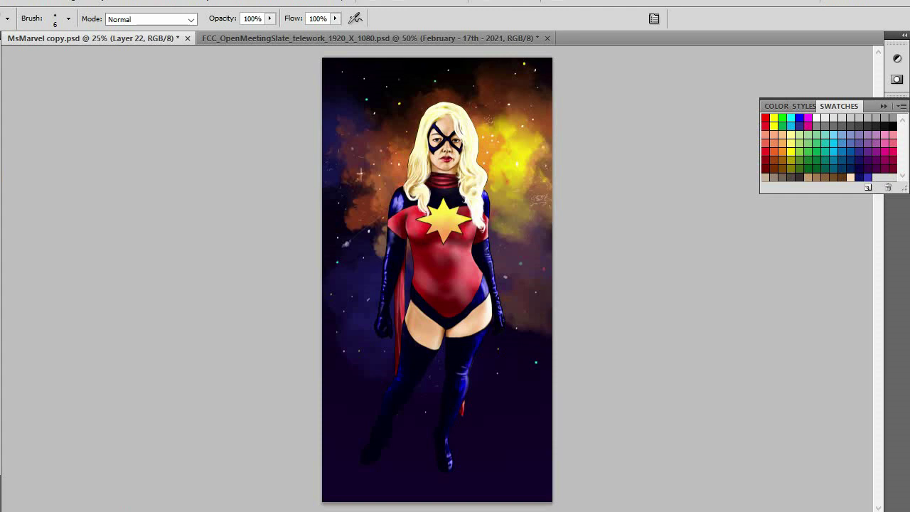
drag(506, 266, 510, 278)
- Enlarge the brush to 20 px and dab bright highlights into the centre of the yellow cloud
key(bracketright)
key(bracketright)
key(bracketright)
key(bracketright)
key(bracketright)
click(515, 170)
click(515, 157)
- Lower the brush opacity to 40% and dab softer highlights around the yellow cloud and over the swirl beneath it
key(4)
click(515, 177)
click(509, 175)
click(496, 180)
click(531, 197)
click(541, 196)
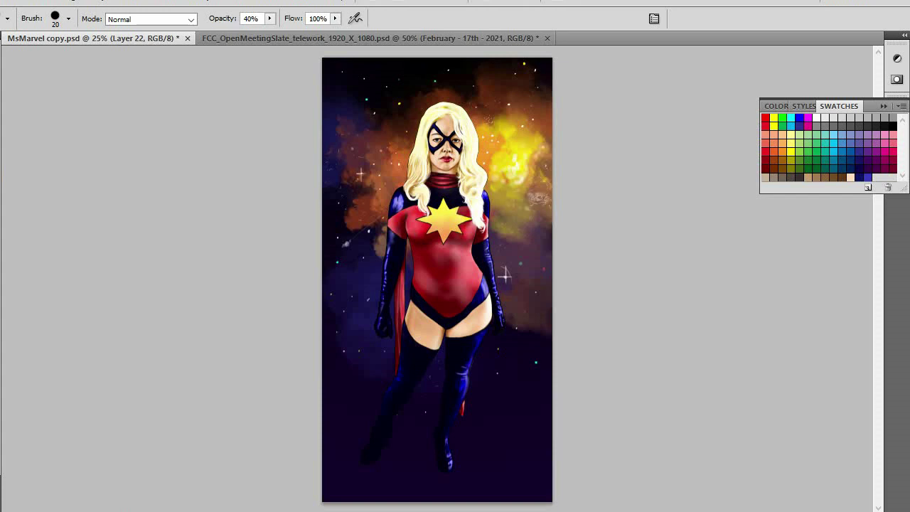